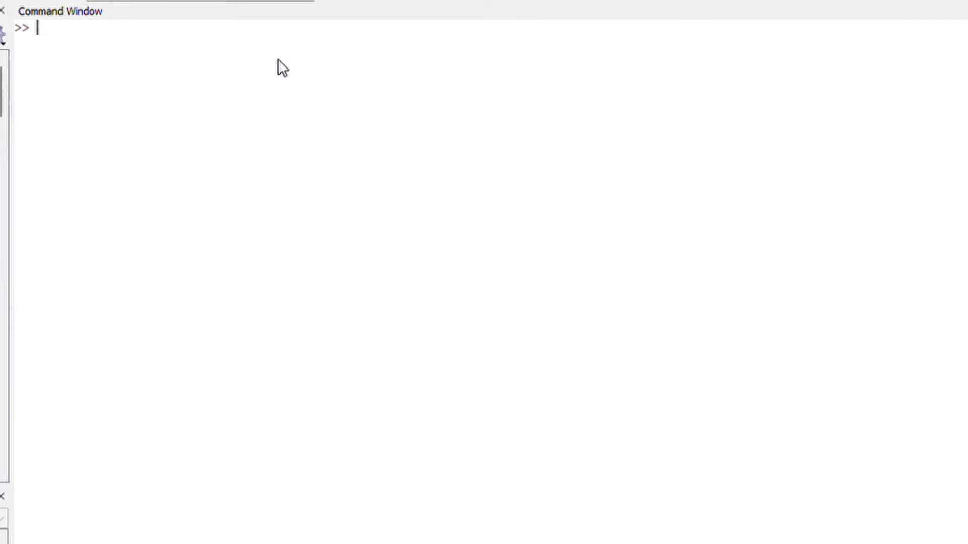
{"action": "type", "text": "z "}
{"action": "type", "text": "= in"}
{"action": "type", "text": "put (\"pick the"}
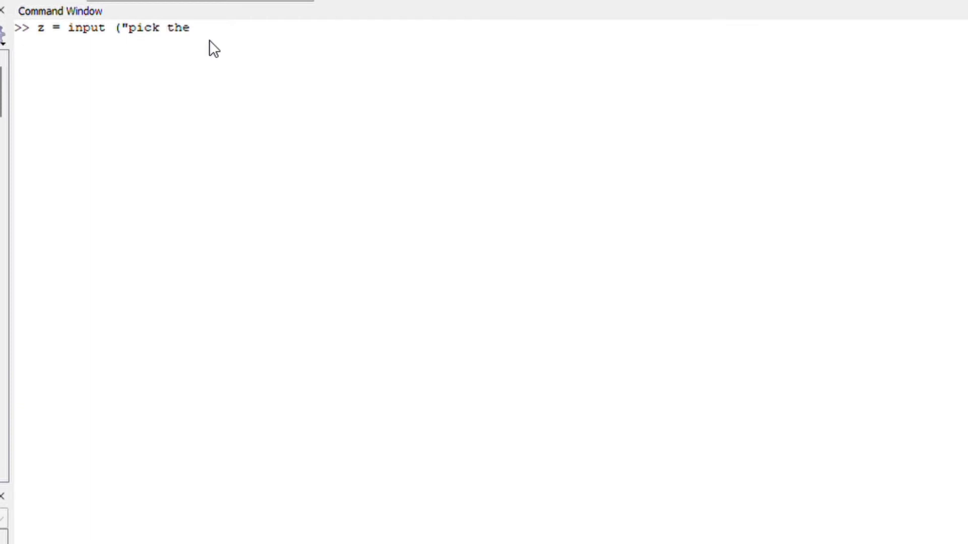
{"action": "type", "text": " first num"}
{"action": "type", "text": "ber:\")"}
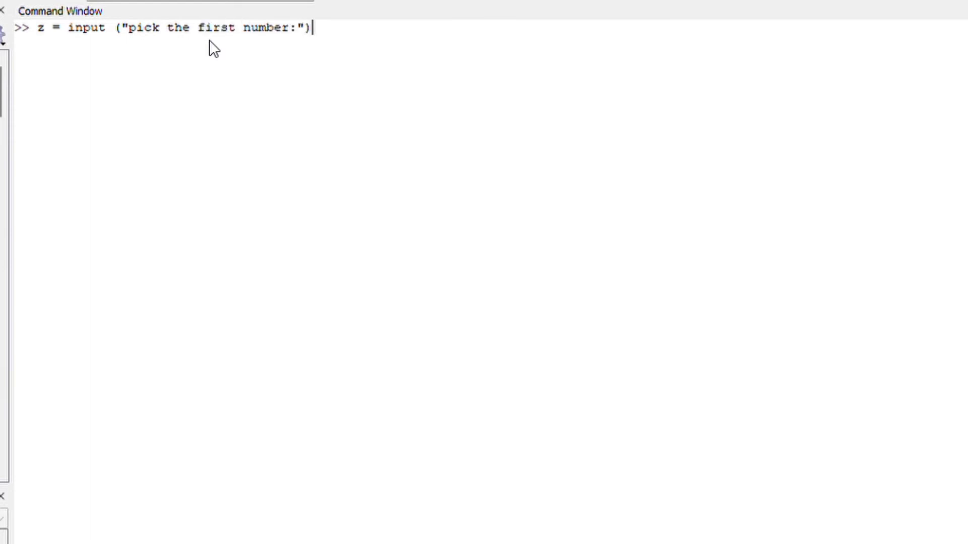
Step: Run z = input("pick the first number:") and answer 10
{"action": "key", "text": "Return"}
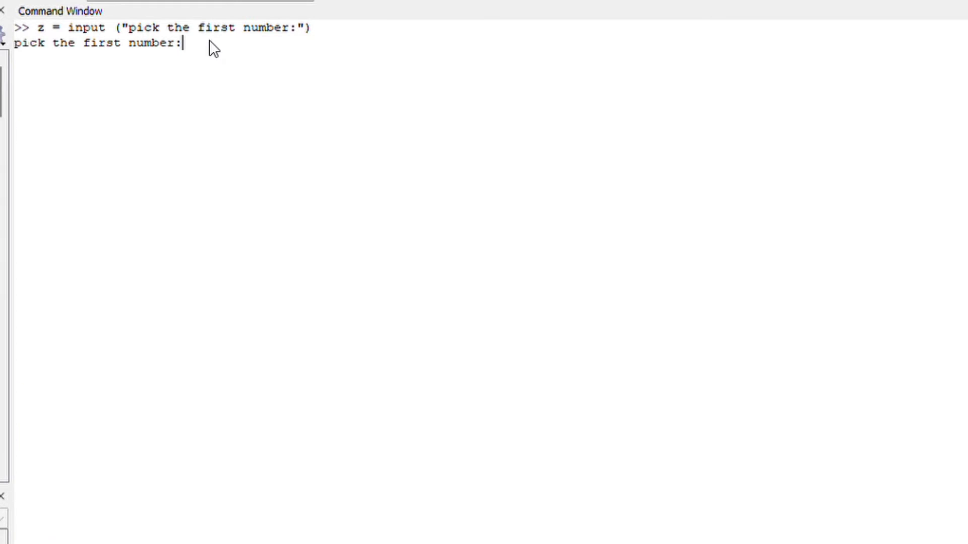
{"action": "type", "text": "10"}
{"action": "key", "text": "Return"}
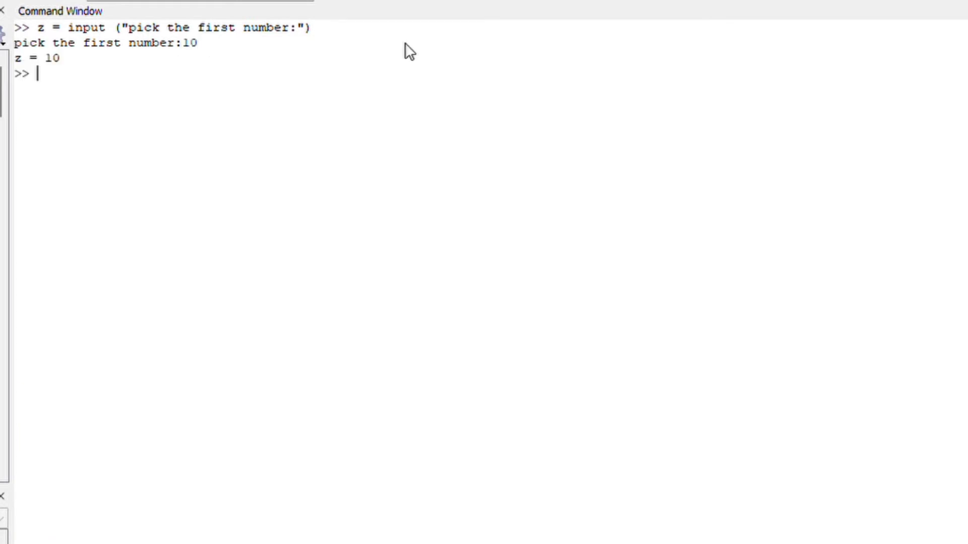
{"action": "type", "text": "k ="}
{"action": "type", "text": " input"}
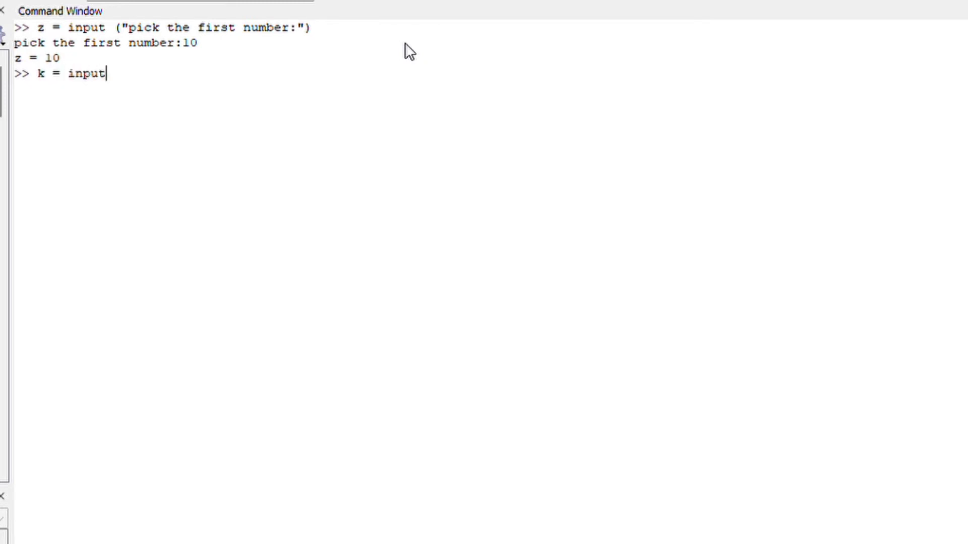
{"action": "type", "text": " ("}
{"action": "type", "text": "\""}
{"action": "type", "text": "pick"}
{"action": "type", "text": " the second "}
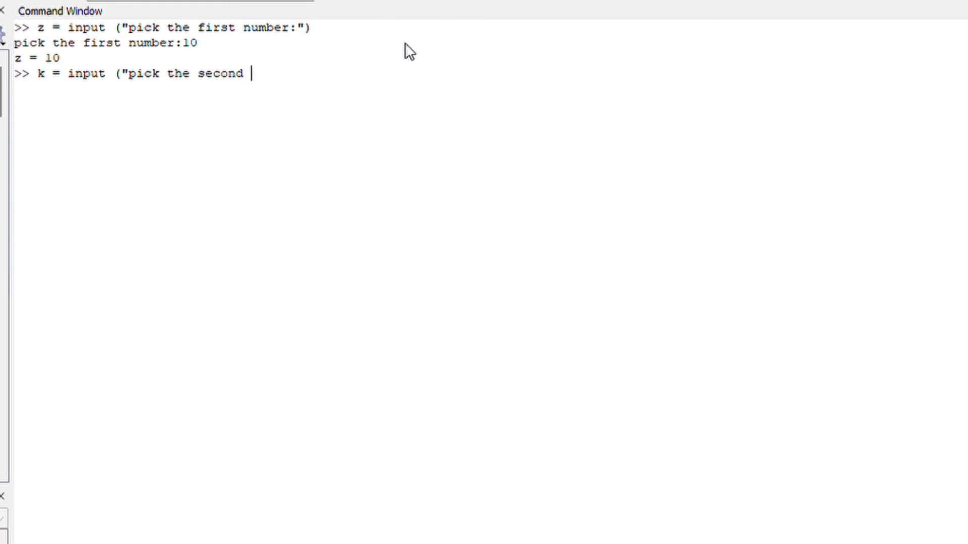
{"action": "type", "text": "number:"}
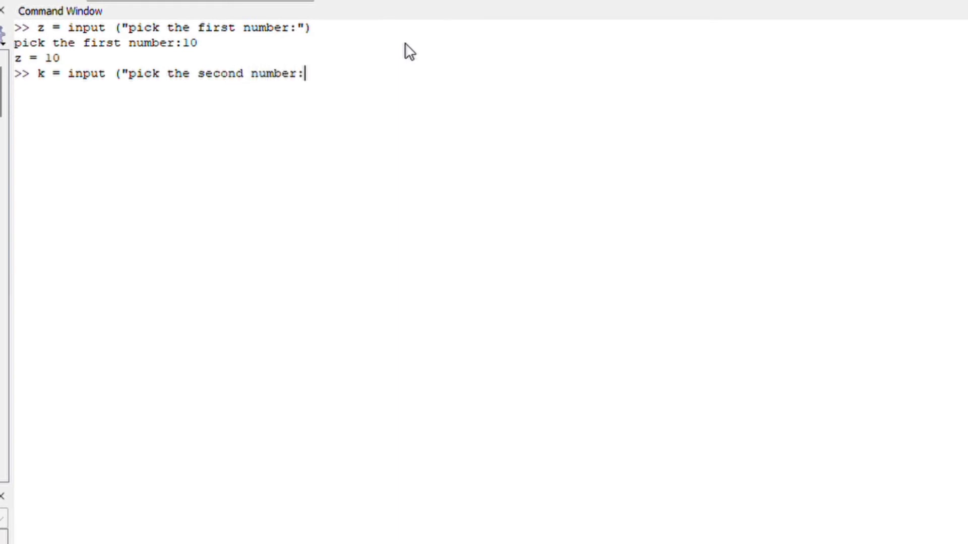
{"action": "type", "text": "\")"}
Step: Run k = input("pick the second number:") and answer 23
{"action": "key", "text": "Return"}
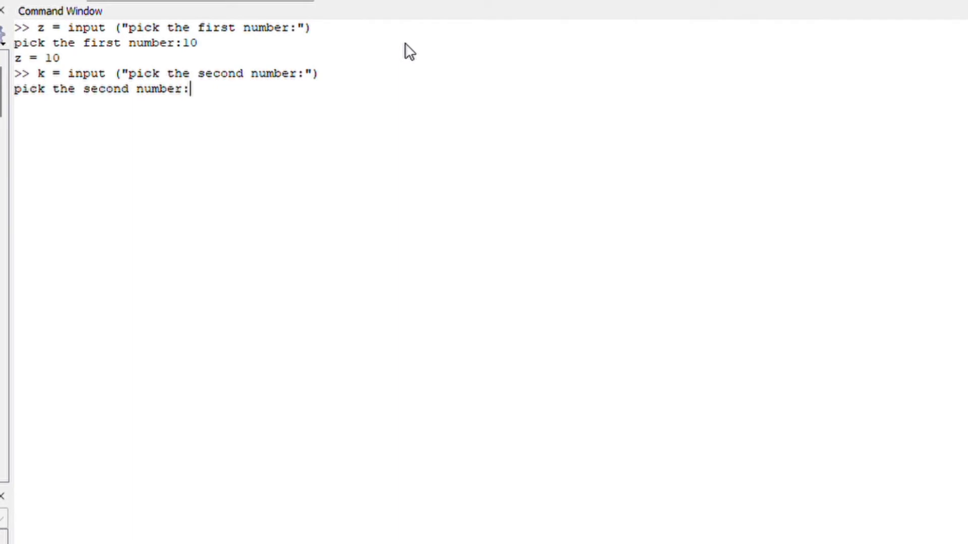
{"action": "type", "text": "23"}
{"action": "key", "text": "Return"}
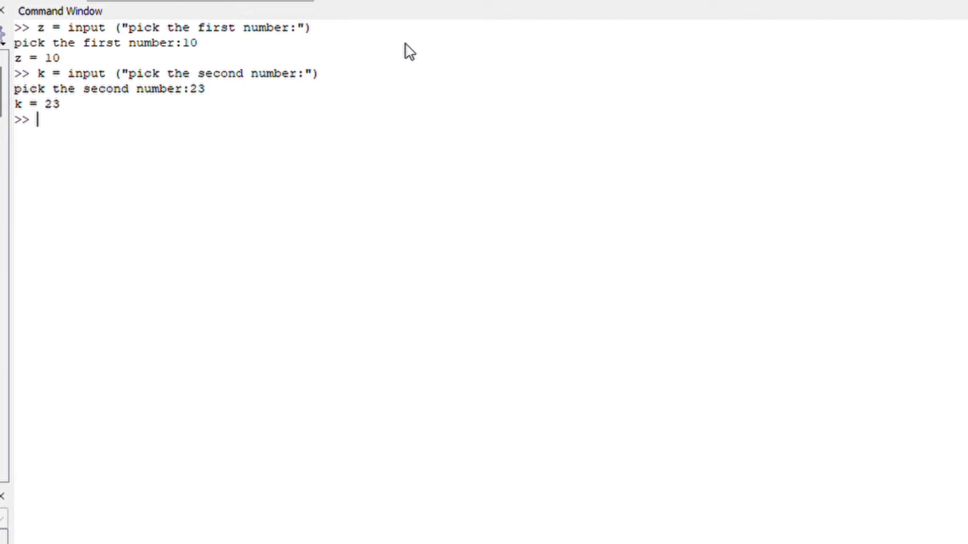
{"action": "type", "text": "disp "}
{"action": "type", "text": "(\""}
{"action": "type", "text": "the"}
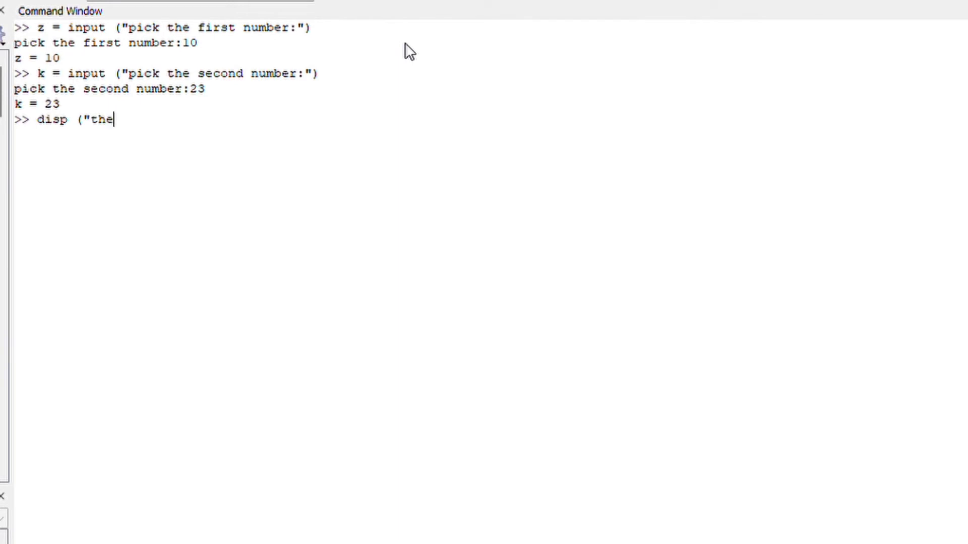
{"action": "type", "text": " sum"}
{"action": "type", "text": " of the two nu"}
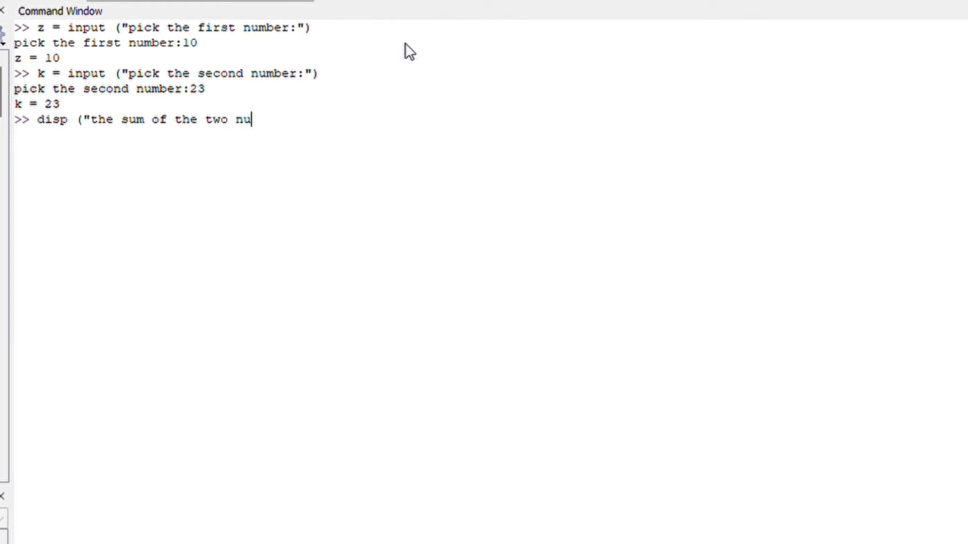
{"action": "type", "text": "mbers "}
{"action": "type", "text": "is:"}
{"action": "type", "text": "\"),"}
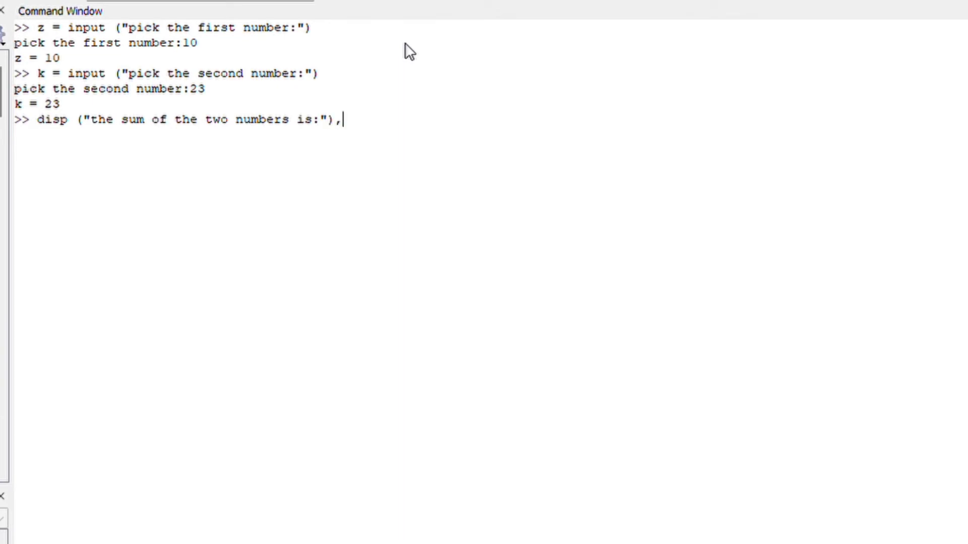
{"action": "type", "text": " disp"}
{"action": "type", "text": "(z+"}
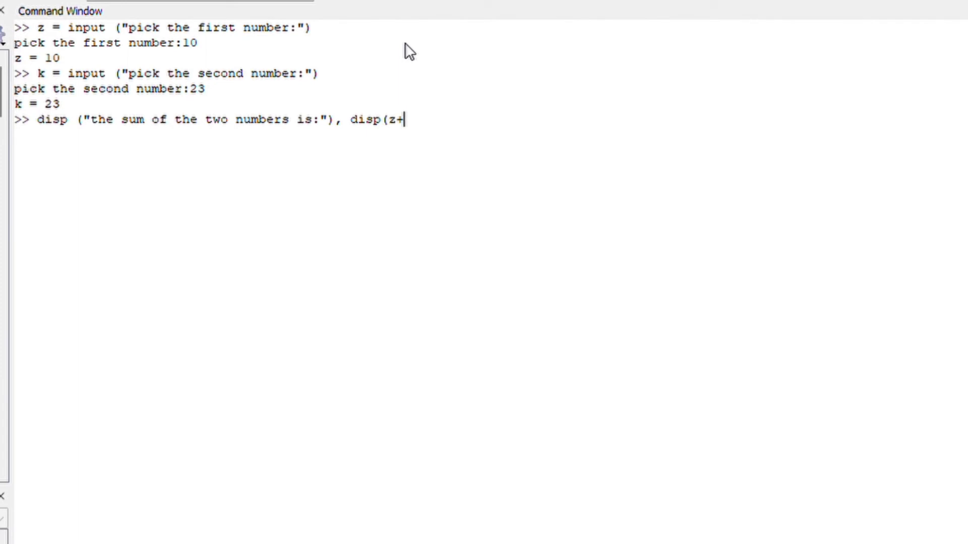
{"action": "type", "text": "k)"}
Step: Run disp("the sum of the two numbers is:"), disp(z+k) to print 33
{"action": "key", "text": "Return"}
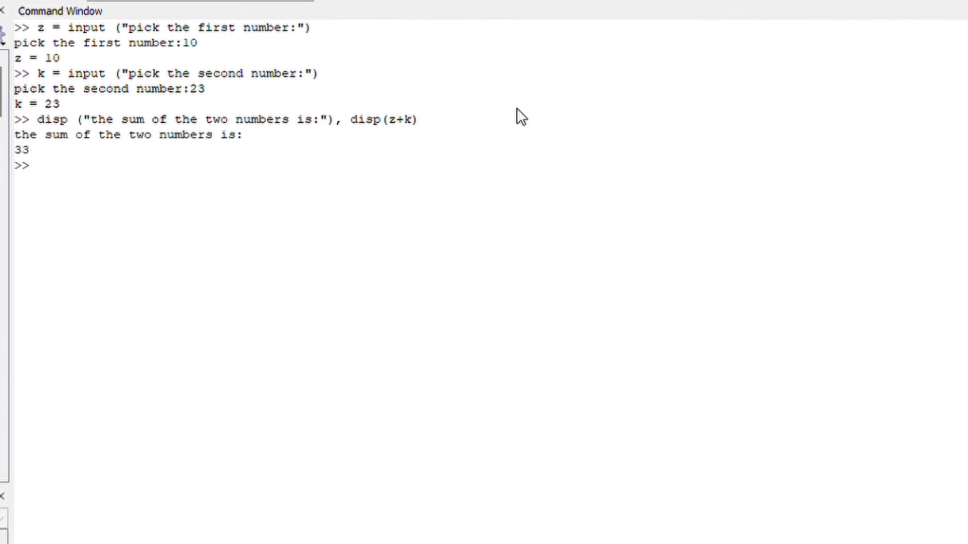